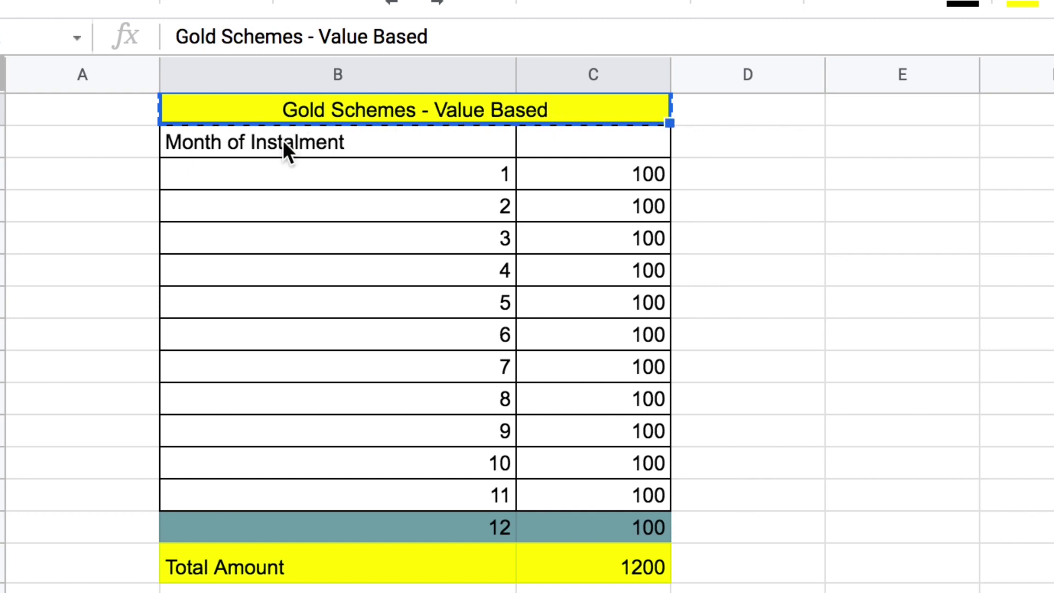
# Walk through the Month of Instalment column, showing 100 paid each month from 1 to 12
pyautogui.click(297, 139)
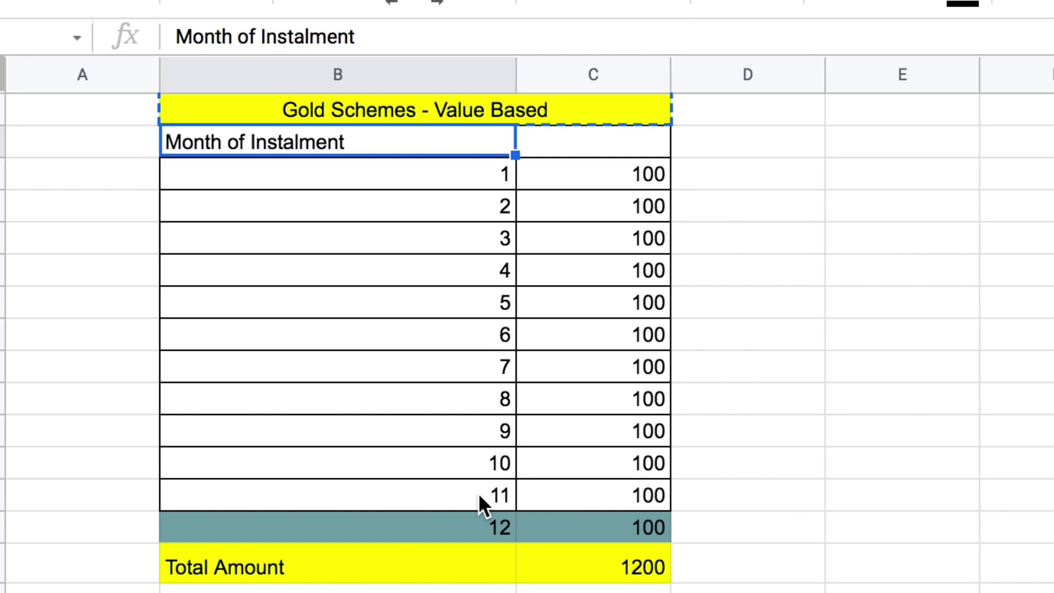
pyautogui.click(480, 180)
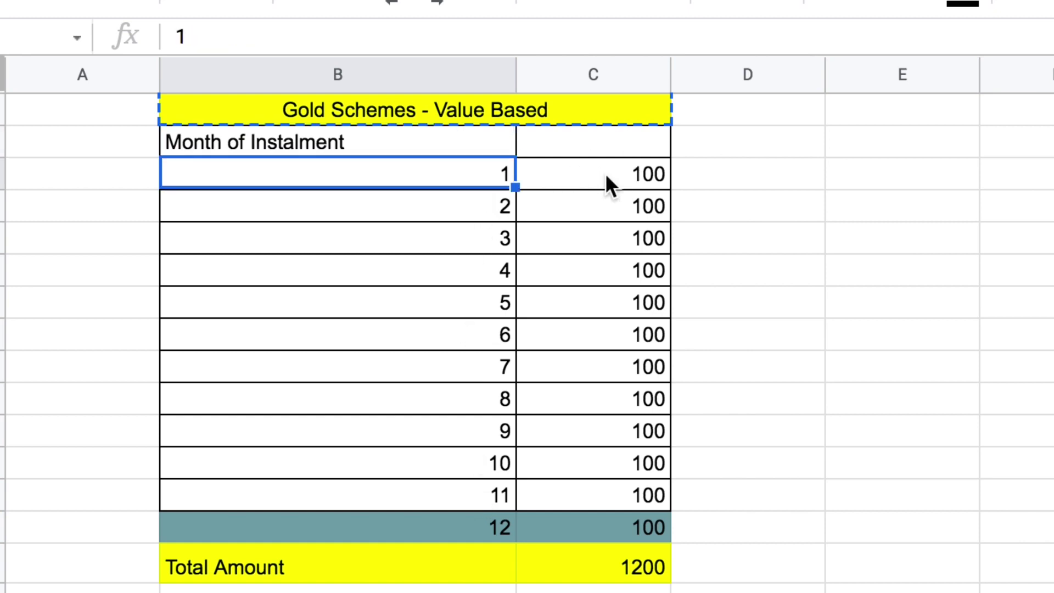
pyautogui.click(604, 173)
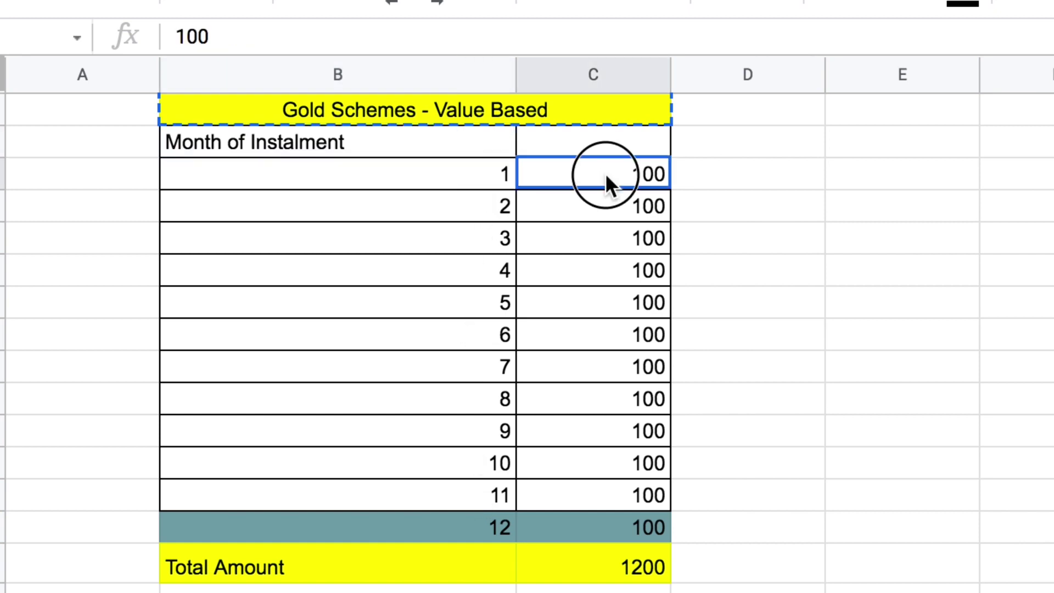
pyautogui.click(467, 203)
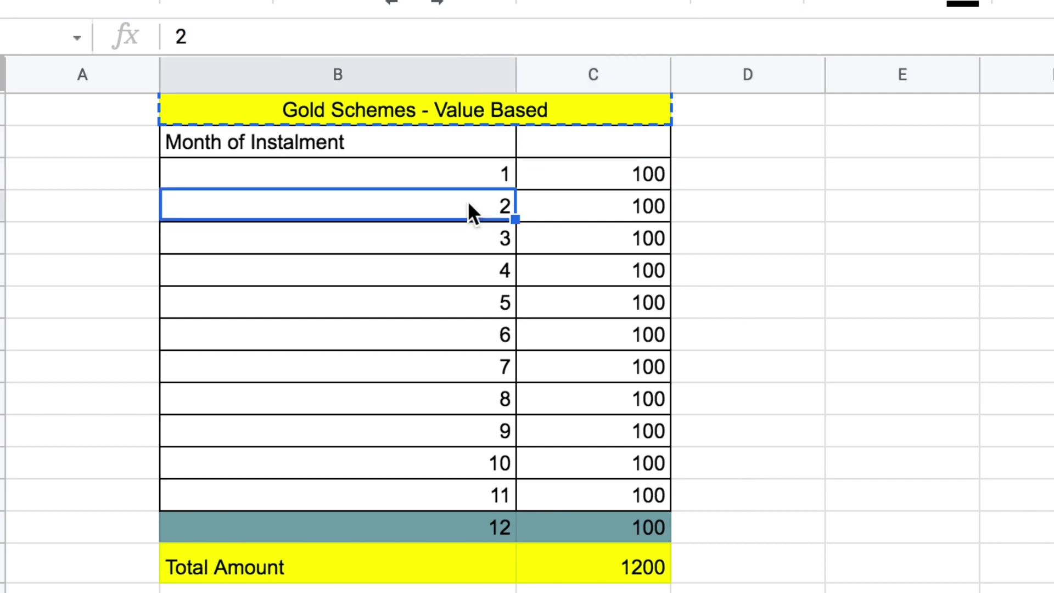
pyautogui.click(579, 204)
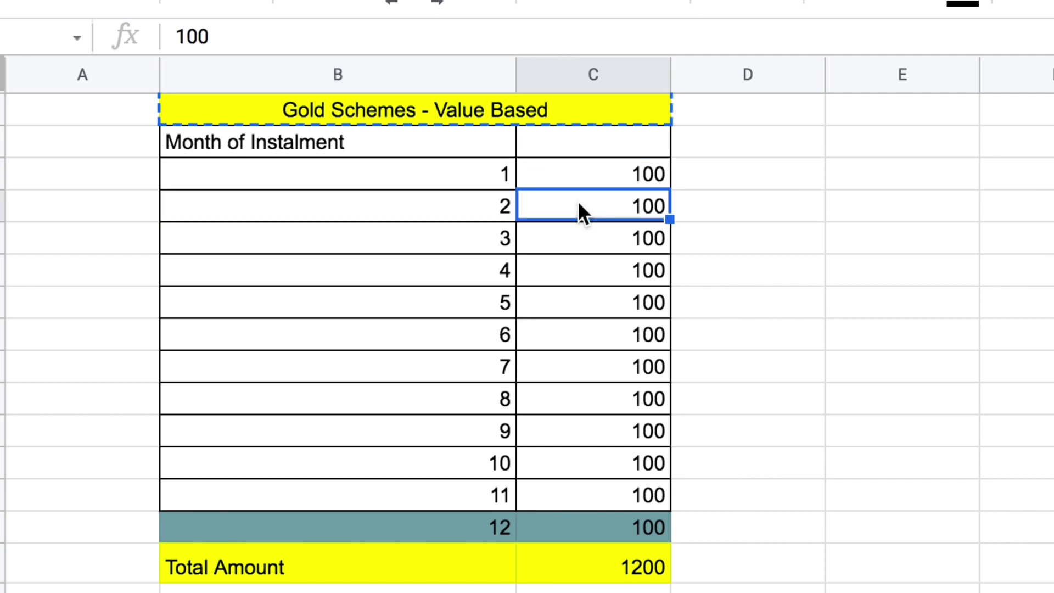
pyautogui.click(544, 241)
pyautogui.click(549, 266)
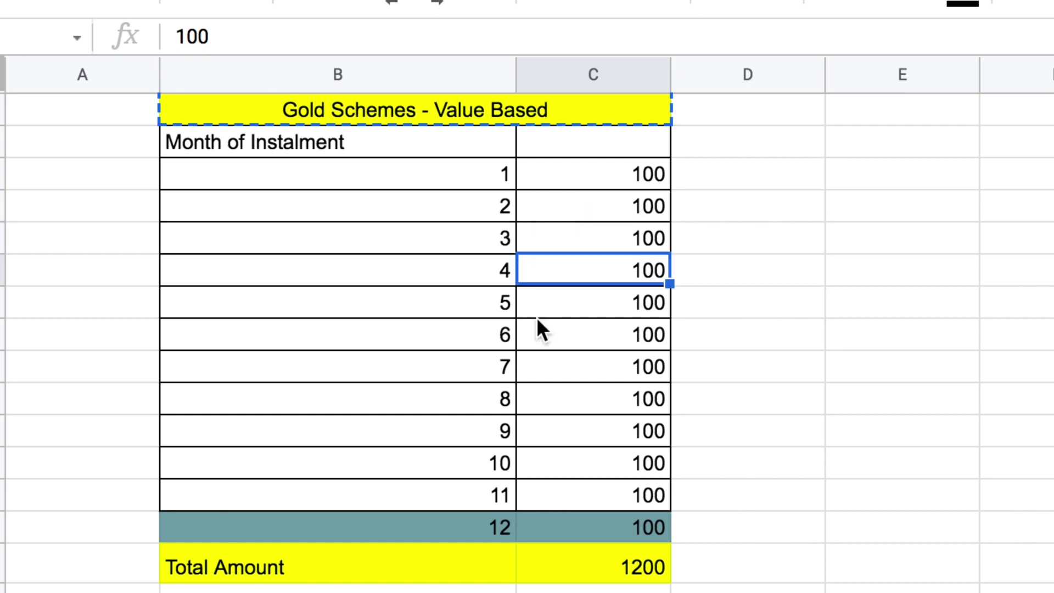
pyautogui.click(489, 491)
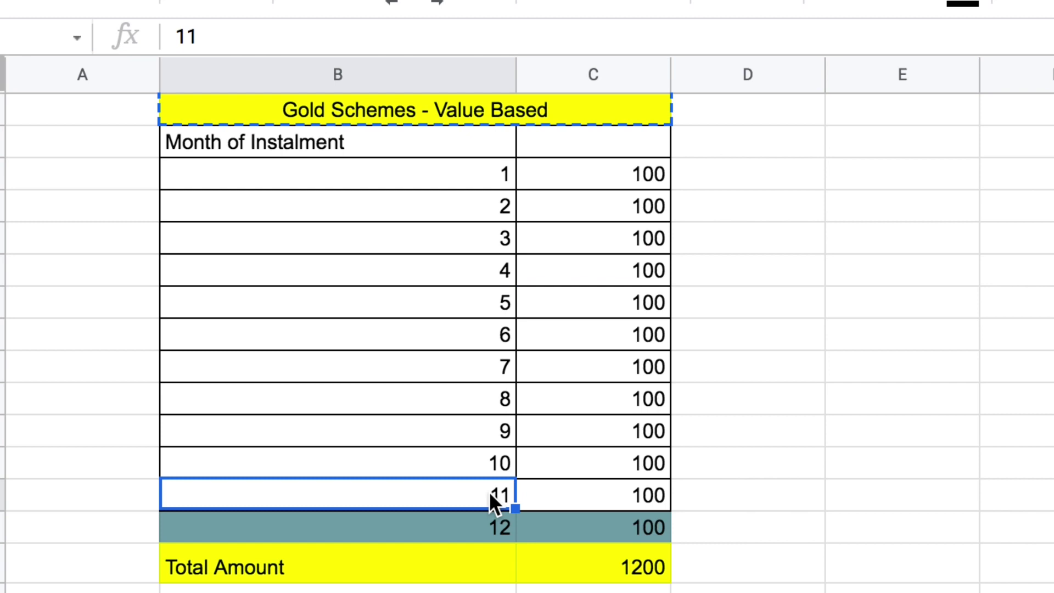
pyautogui.click(616, 489)
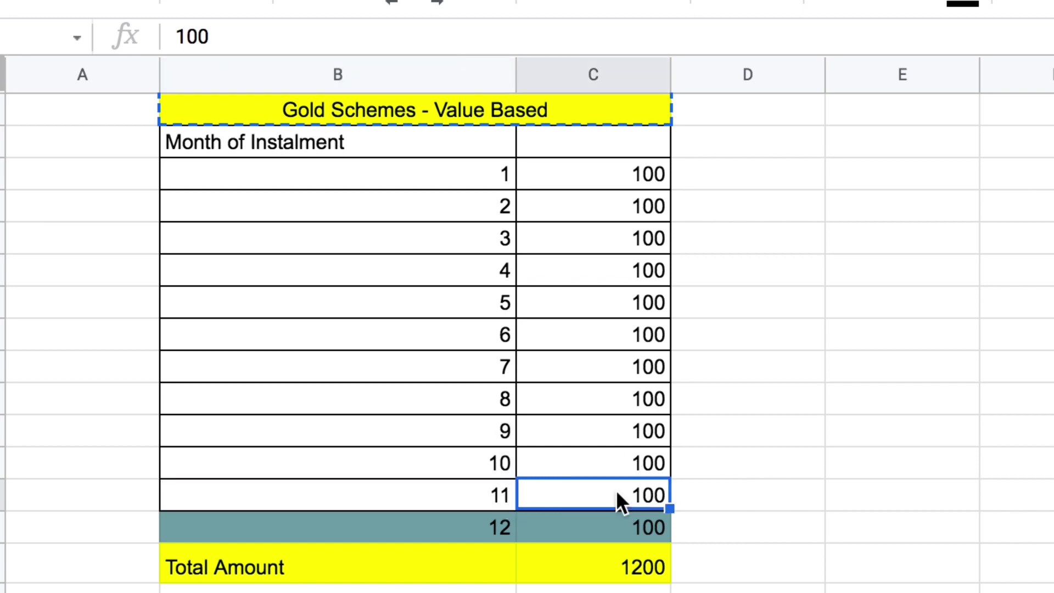
pyautogui.click(461, 524)
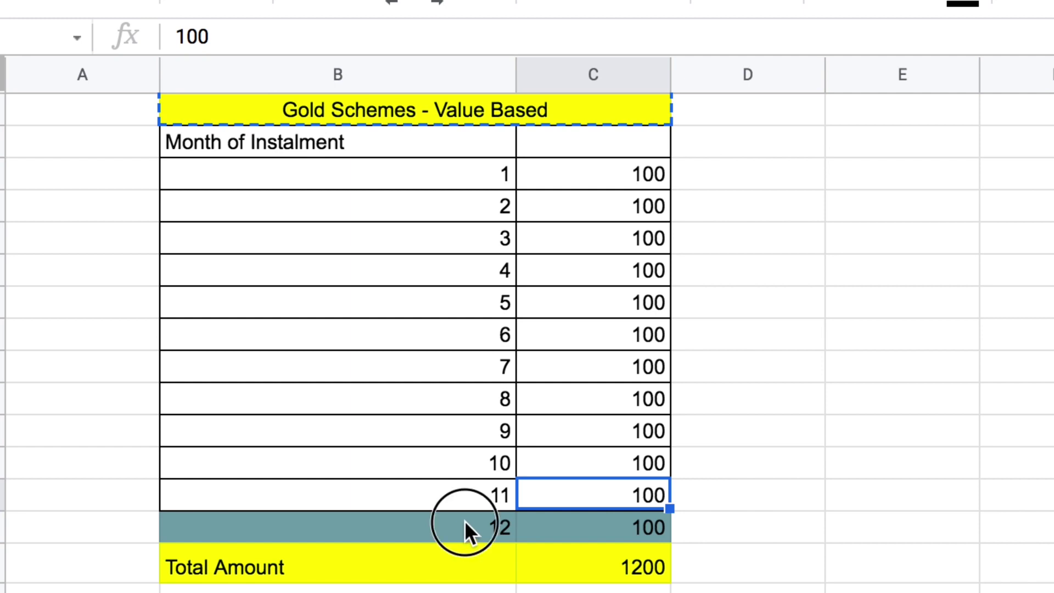
pyautogui.click(598, 524)
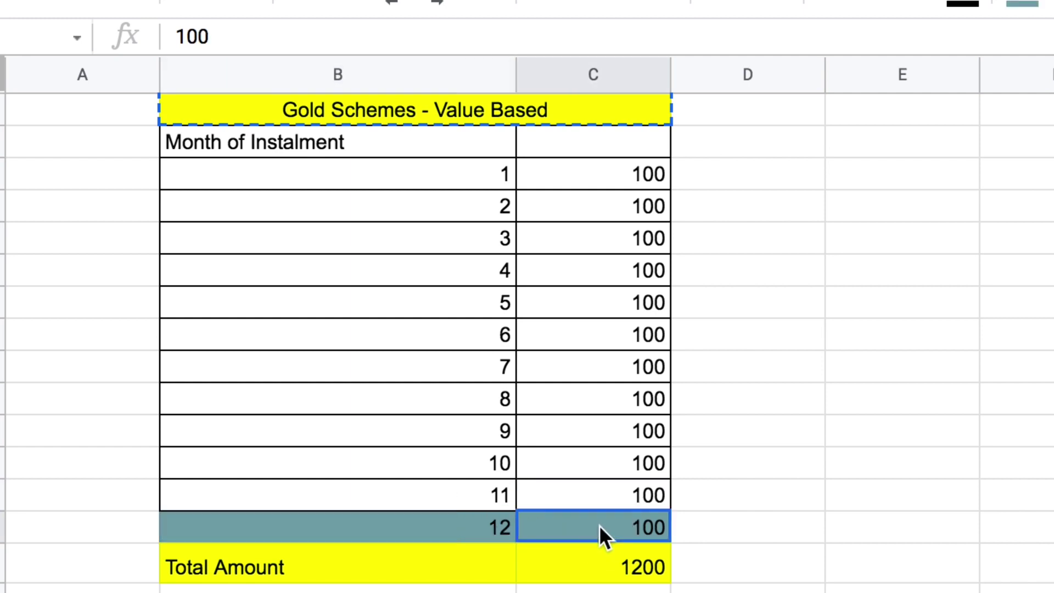
# Show the =sum(C4:C15) formula behind the 1200 total of the instalment amounts
pyautogui.click(611, 175)
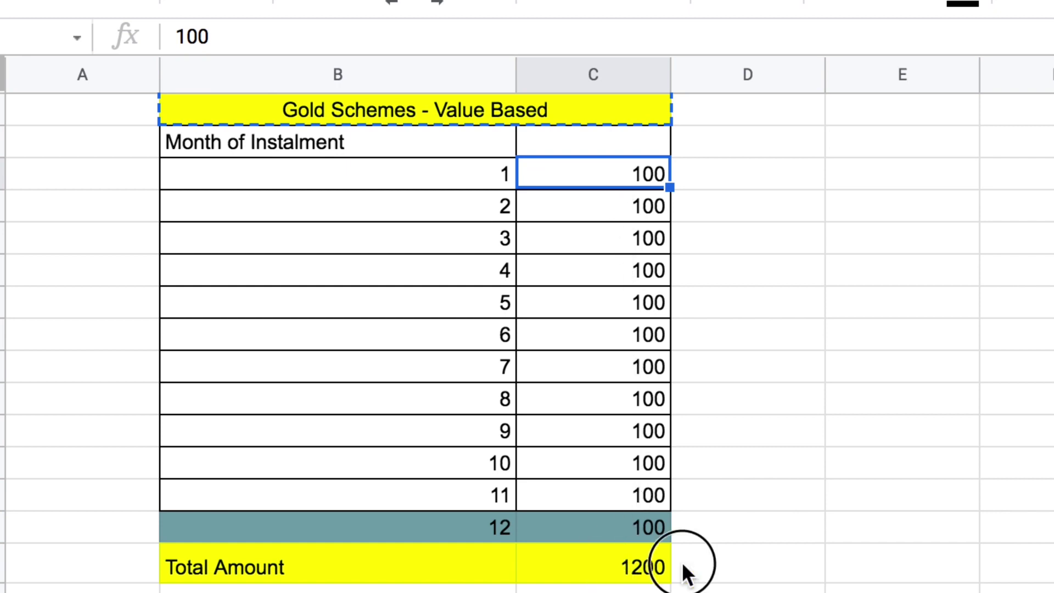
pyautogui.click(624, 555)
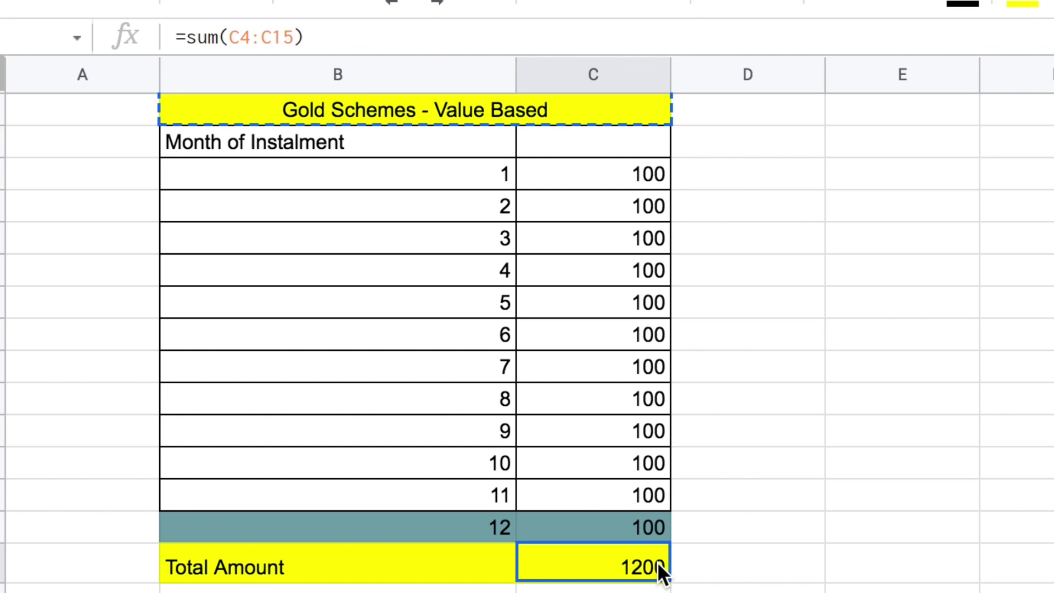
pyautogui.hotkey('shift', 'Right')
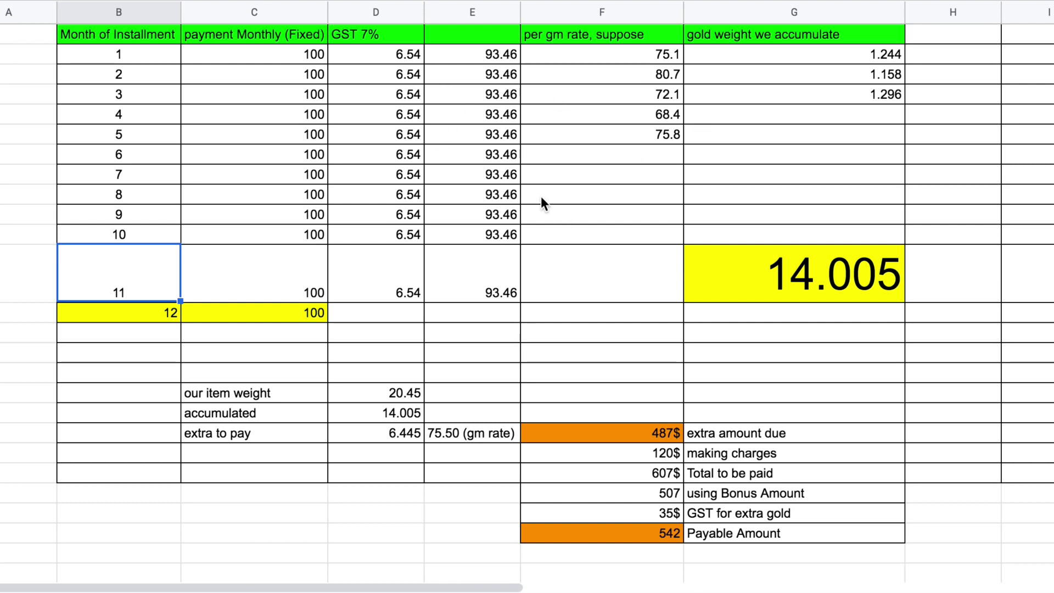
pyautogui.click(306, 55)
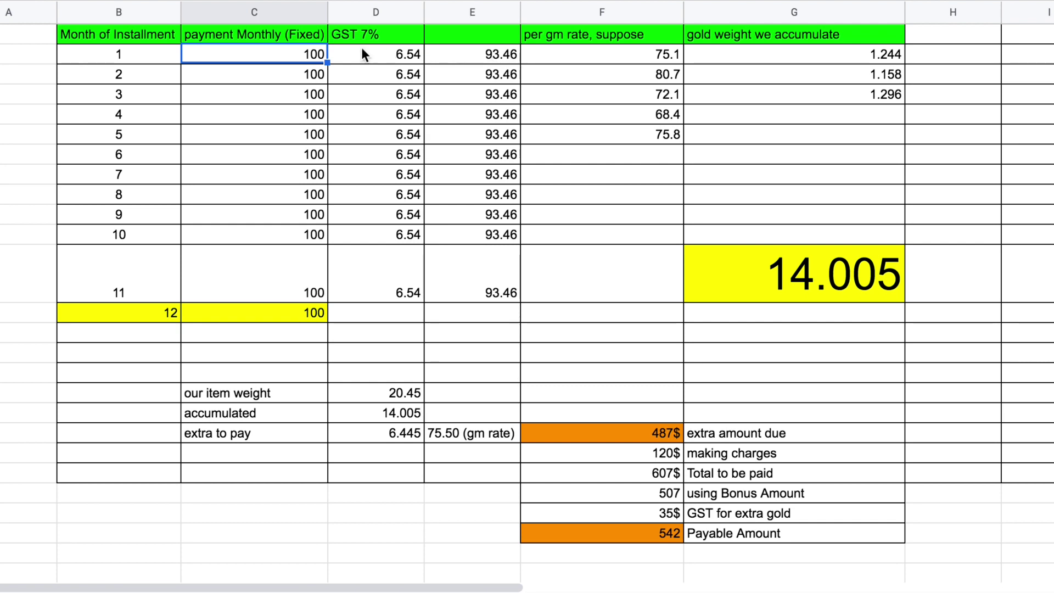
pyautogui.click(473, 56)
pyautogui.press('Down')
pyautogui.click(464, 229)
pyautogui.click(480, 272)
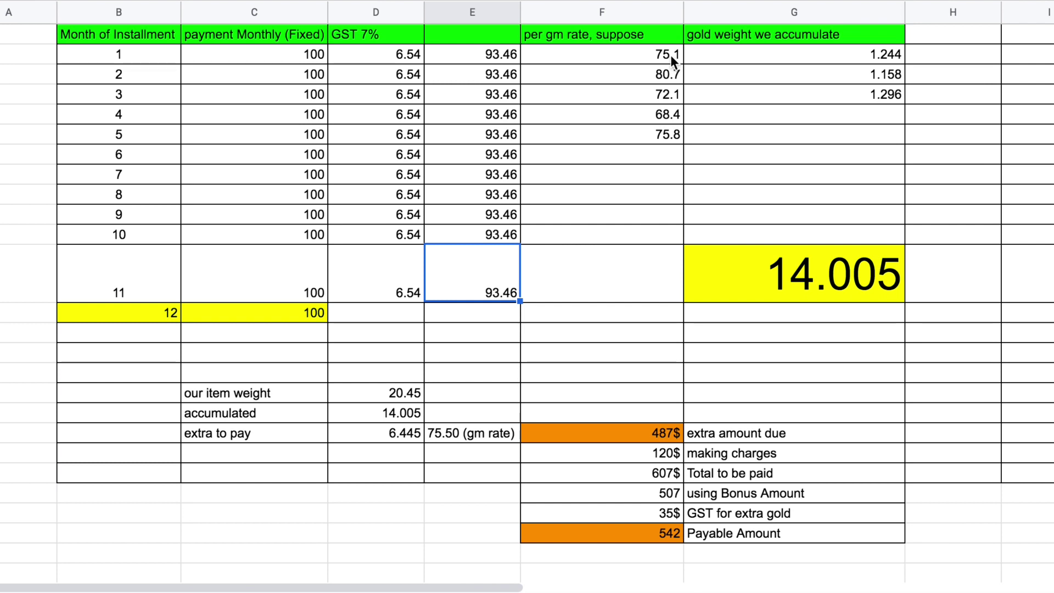
pyautogui.click(608, 54)
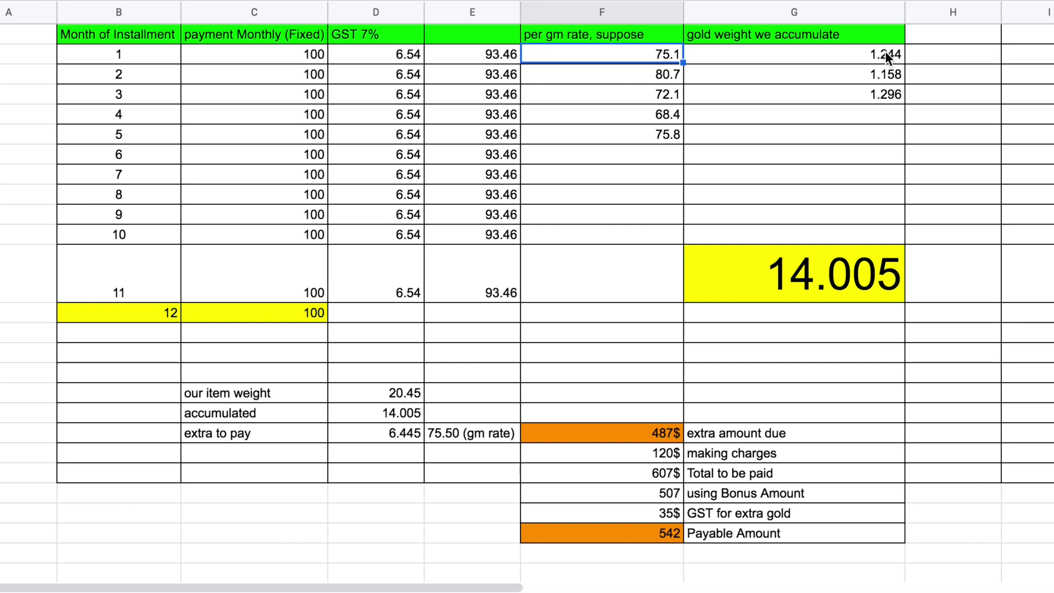
pyautogui.click(863, 51)
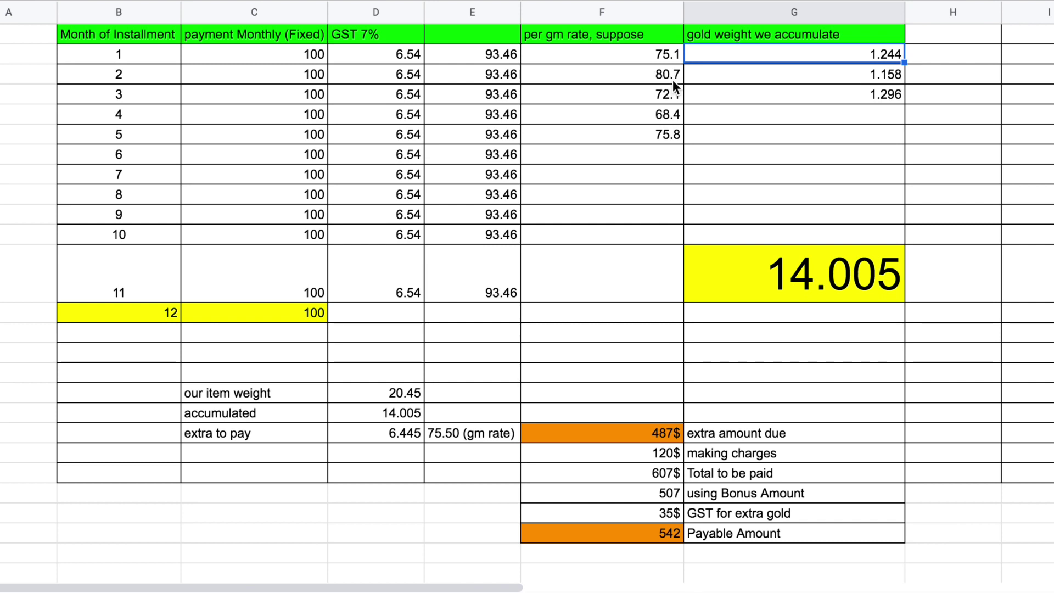
pyautogui.click(863, 81)
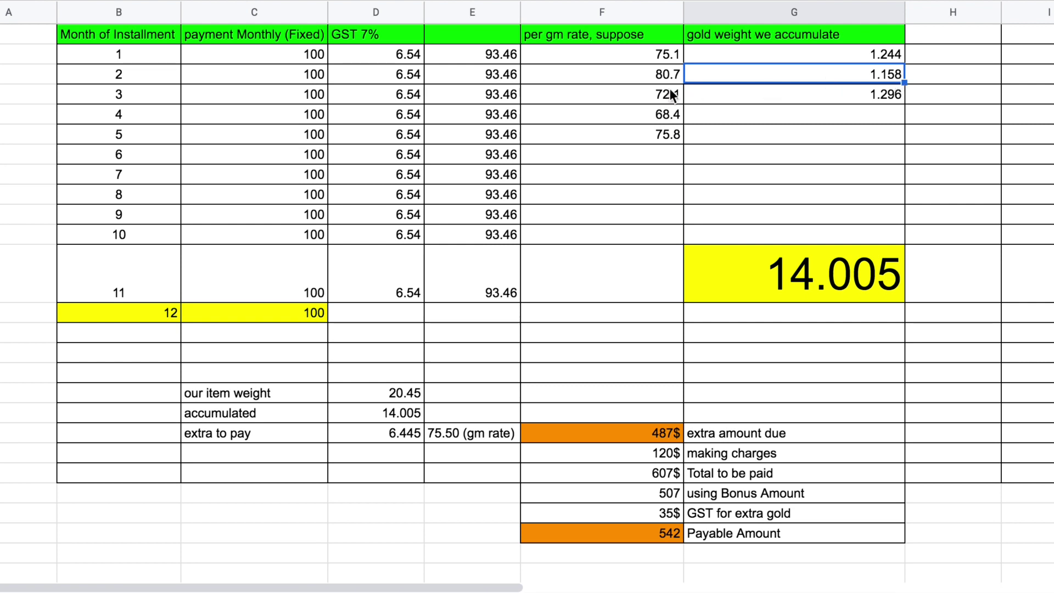
pyautogui.click(654, 98)
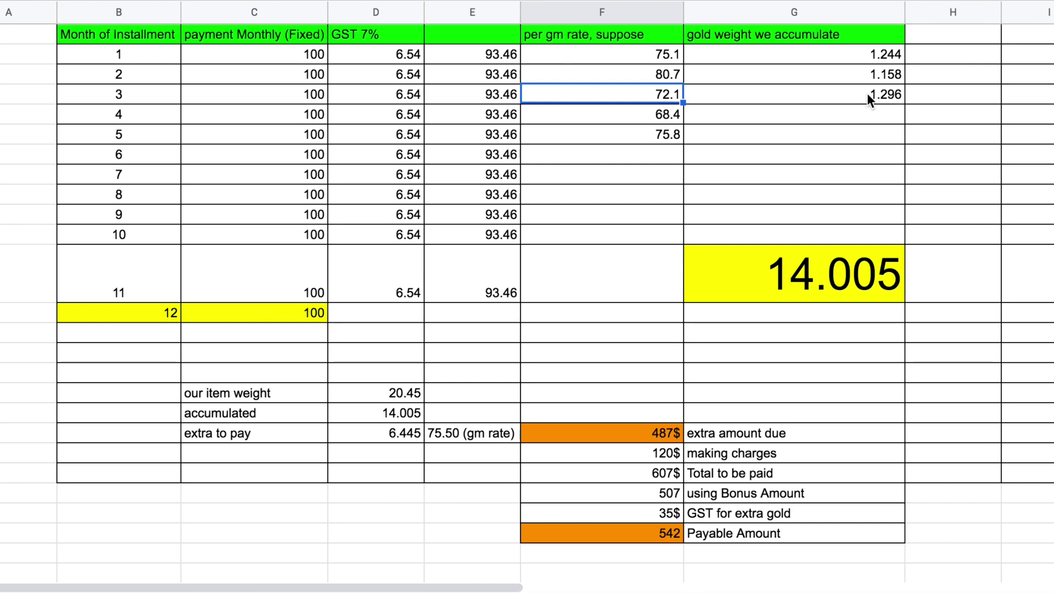
pyautogui.click(835, 91)
pyautogui.press('Down')
pyautogui.press('Down')
pyautogui.press('Down')
pyautogui.press('Down')
pyautogui.press('Down')
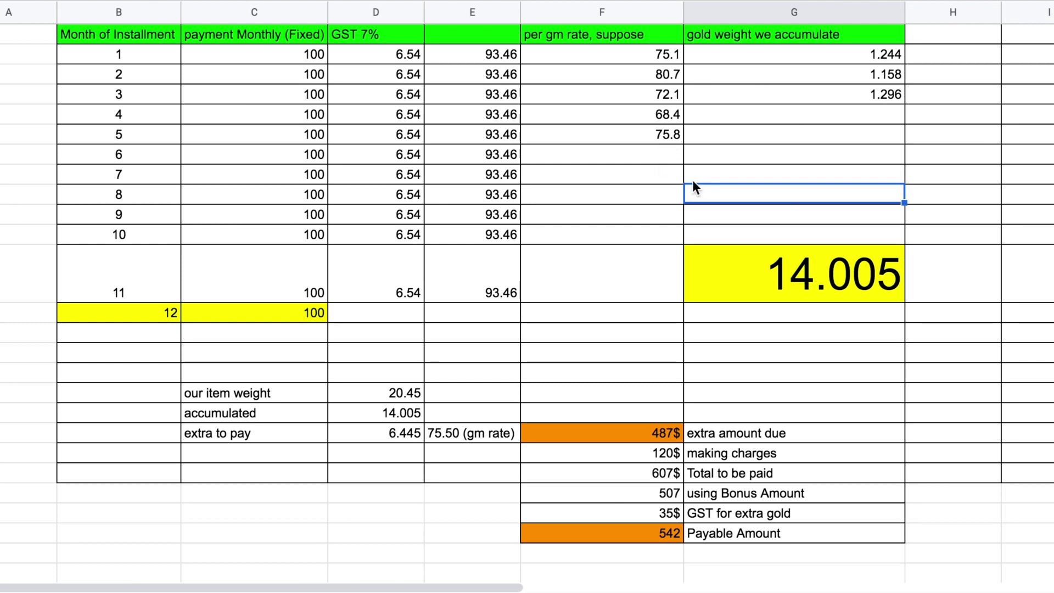
pyautogui.click(769, 273)
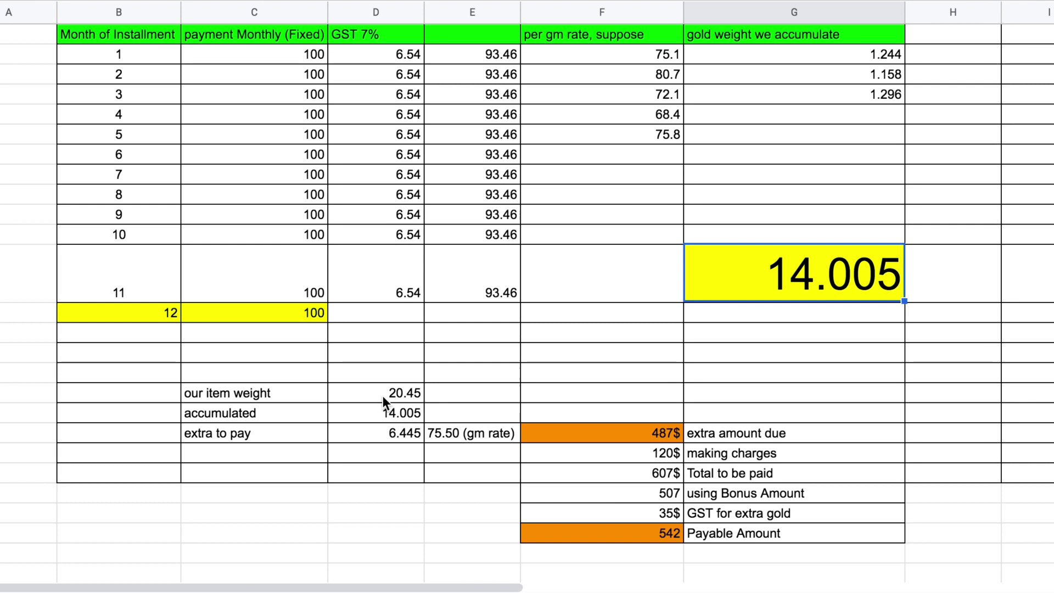
pyautogui.click(418, 396)
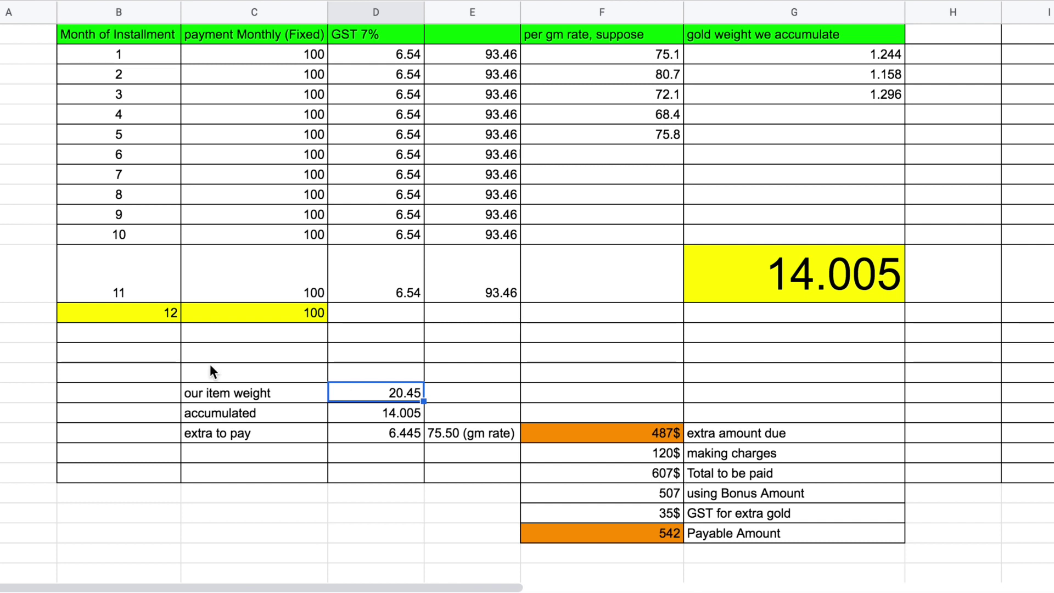
pyautogui.click(177, 315)
pyautogui.press('Right')
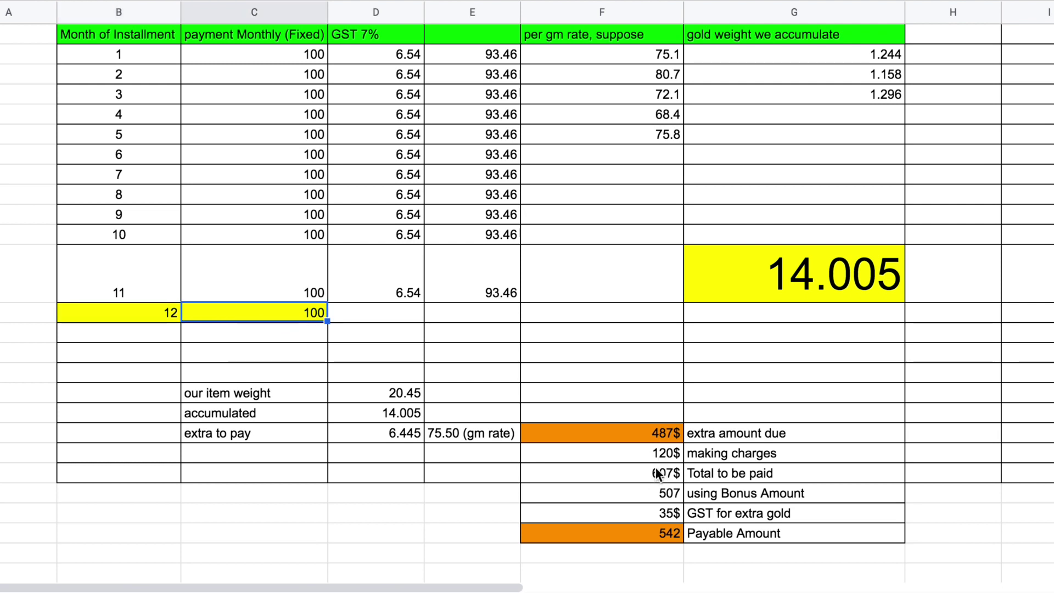
pyautogui.click(653, 480)
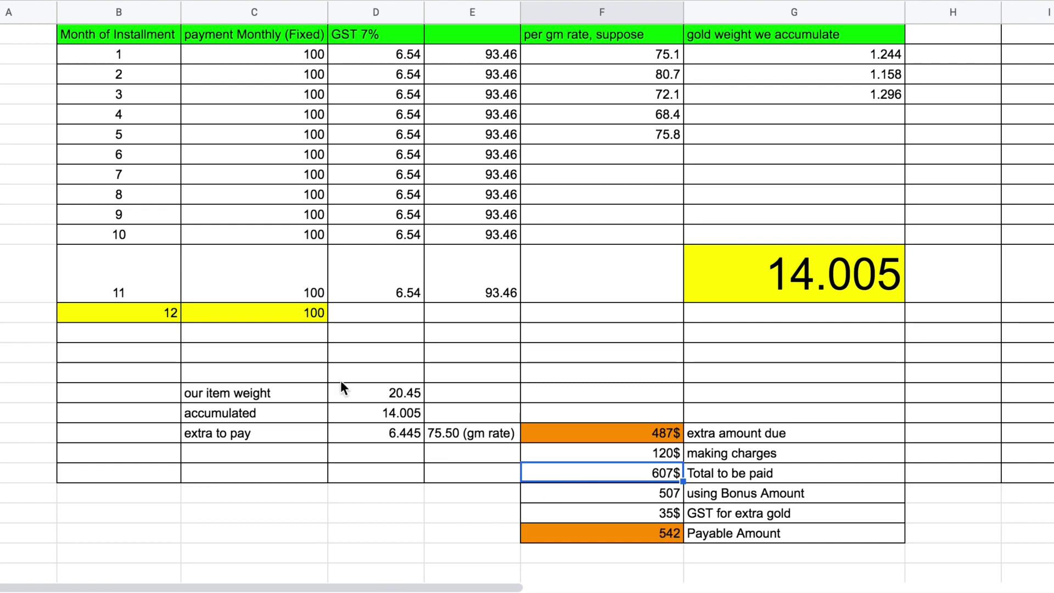
pyautogui.click(400, 394)
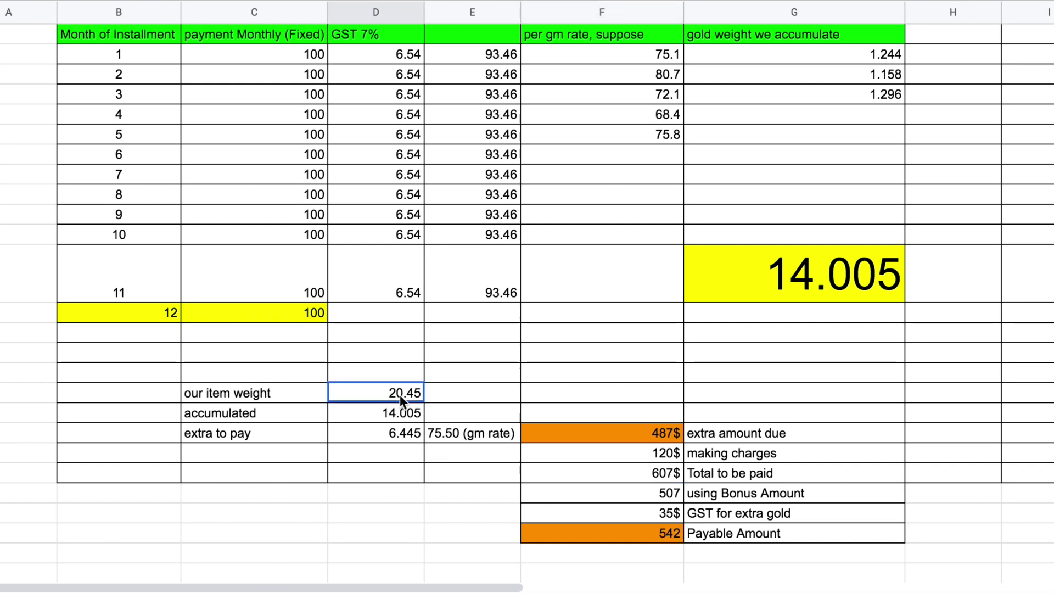